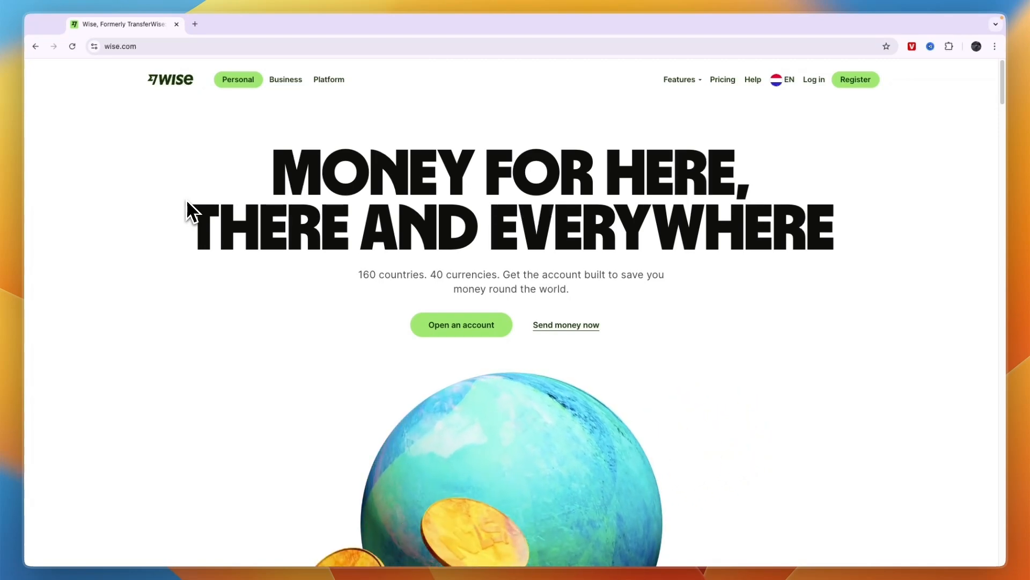
# Step: Go to the Business section and start setting up a business account
pyautogui.click(283, 79)
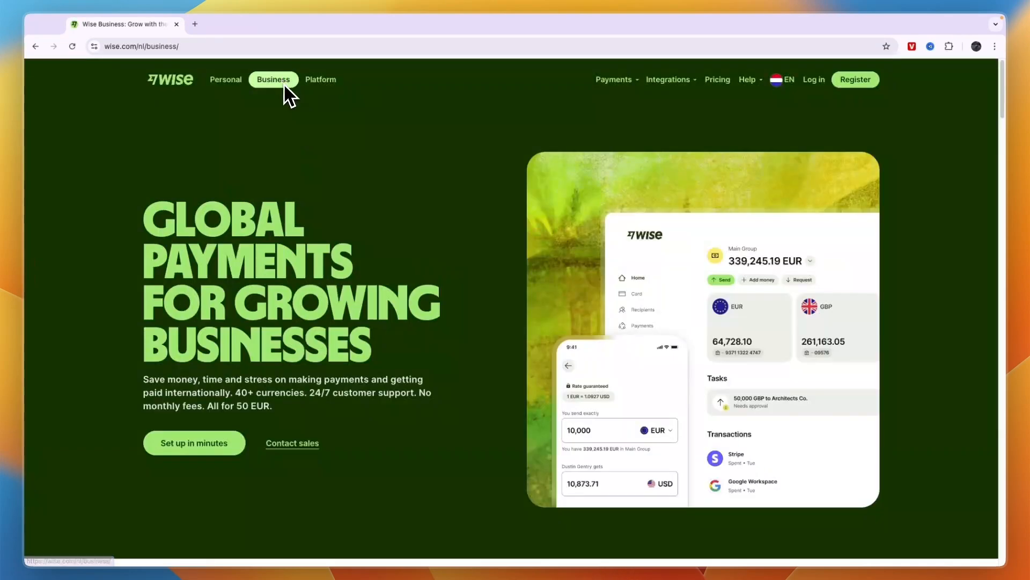
pyautogui.scroll(-1, 234, 307)
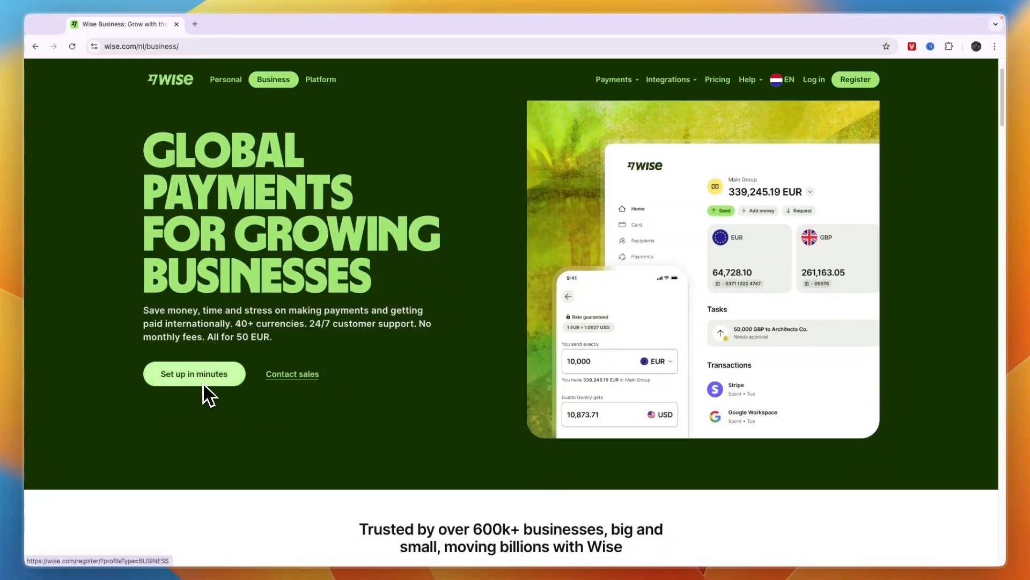
pyautogui.click(171, 379)
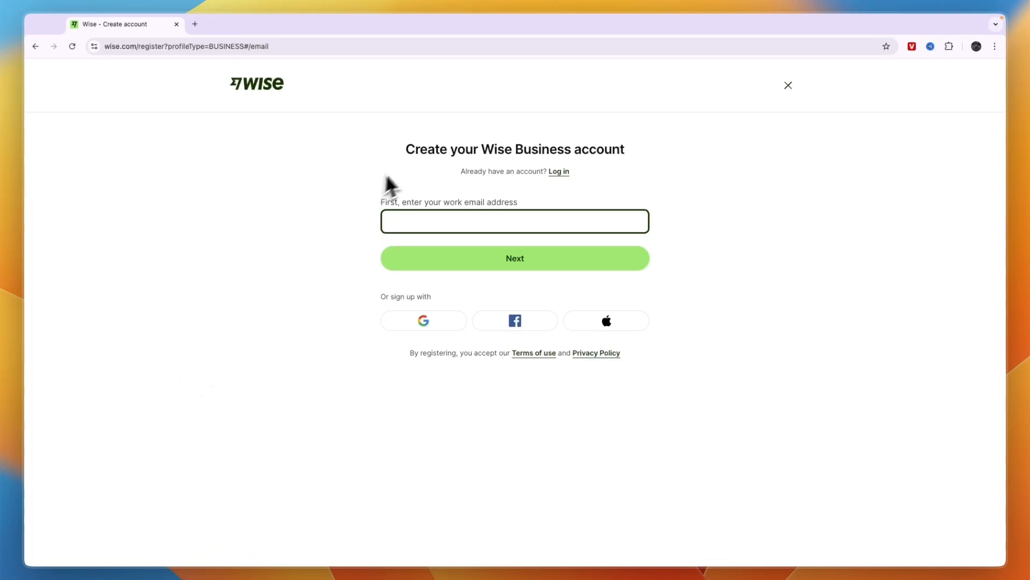
# Step: Submit the work email from a saved suggestion and continue once the confirmation link is done
pyautogui.moveTo(401, 150); pyautogui.dragTo(636, 157)
pyautogui.click(516, 171)
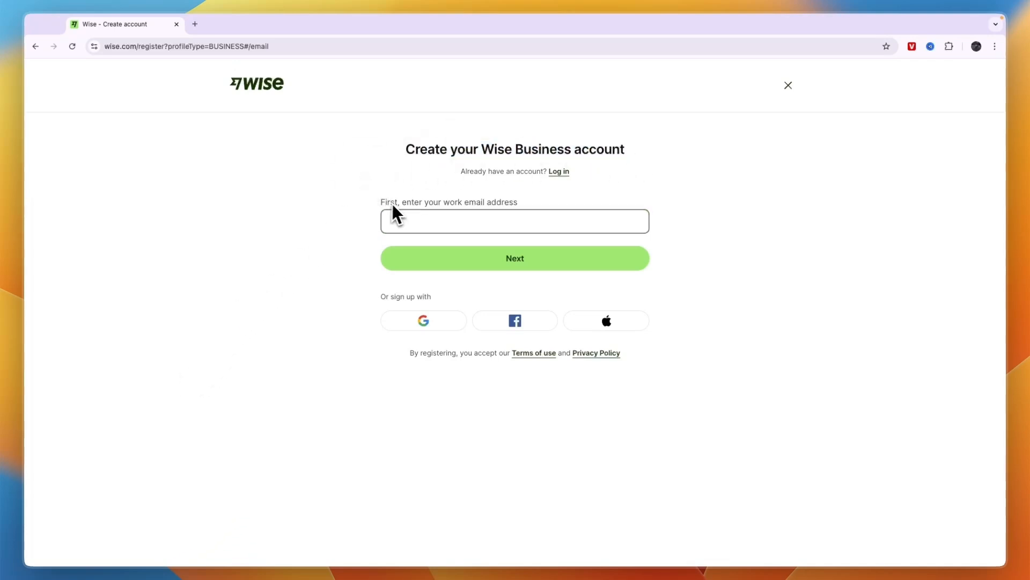
pyautogui.moveTo(388, 202); pyautogui.dragTo(525, 204)
pyautogui.click(487, 229)
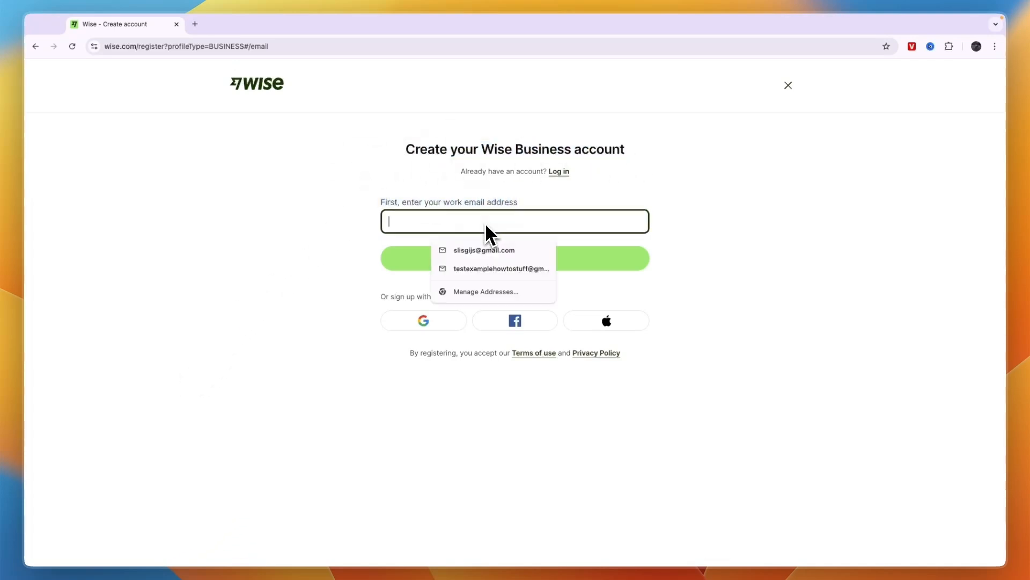
pyautogui.click(504, 267)
pyautogui.click(525, 258)
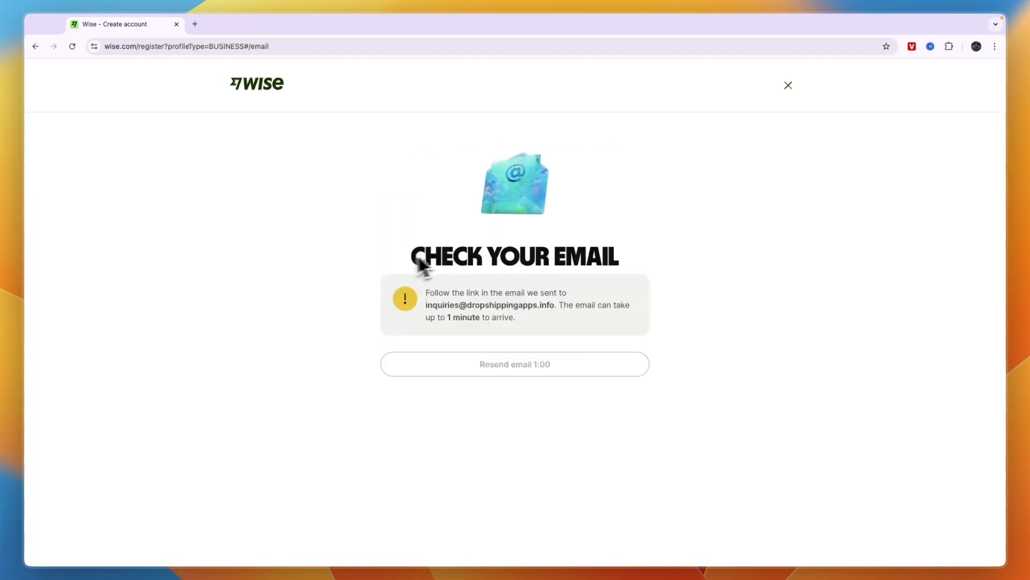
pyautogui.moveTo(408, 257); pyautogui.dragTo(633, 276)
pyautogui.click(486, 277)
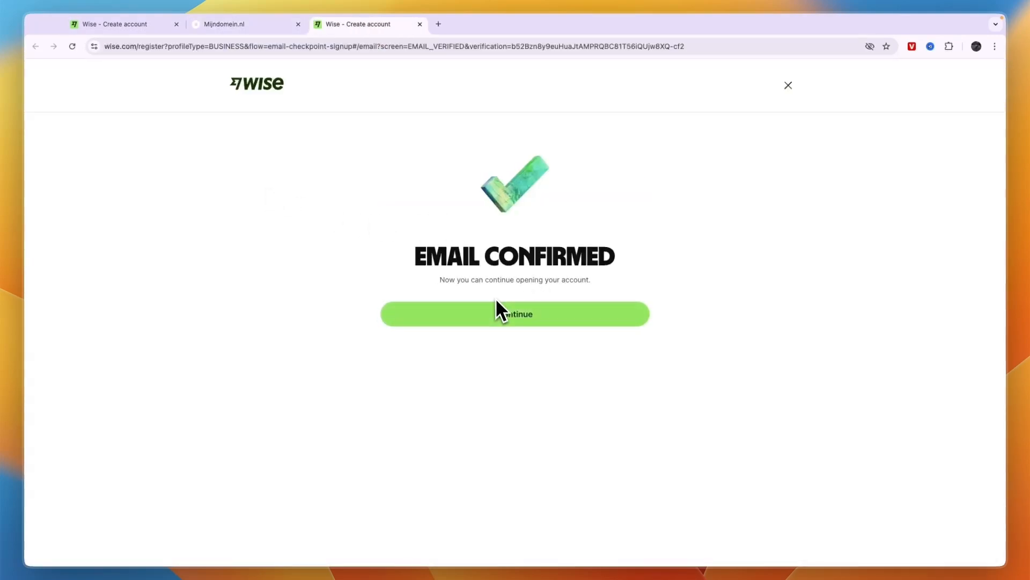
pyautogui.click(511, 313)
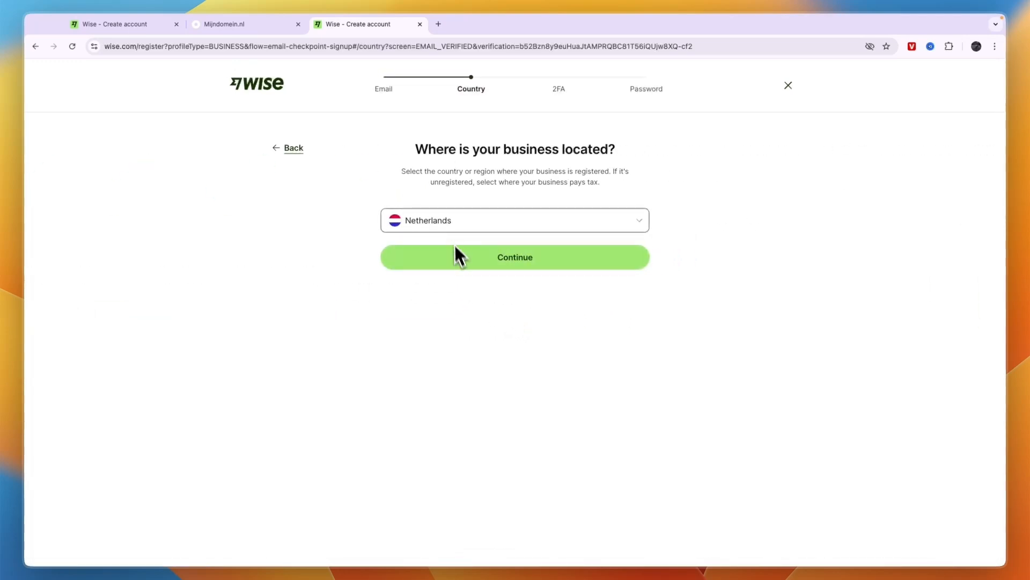
# Step: Set United Kingdom as the business location and request the phone verification code
pyautogui.click(450, 227)
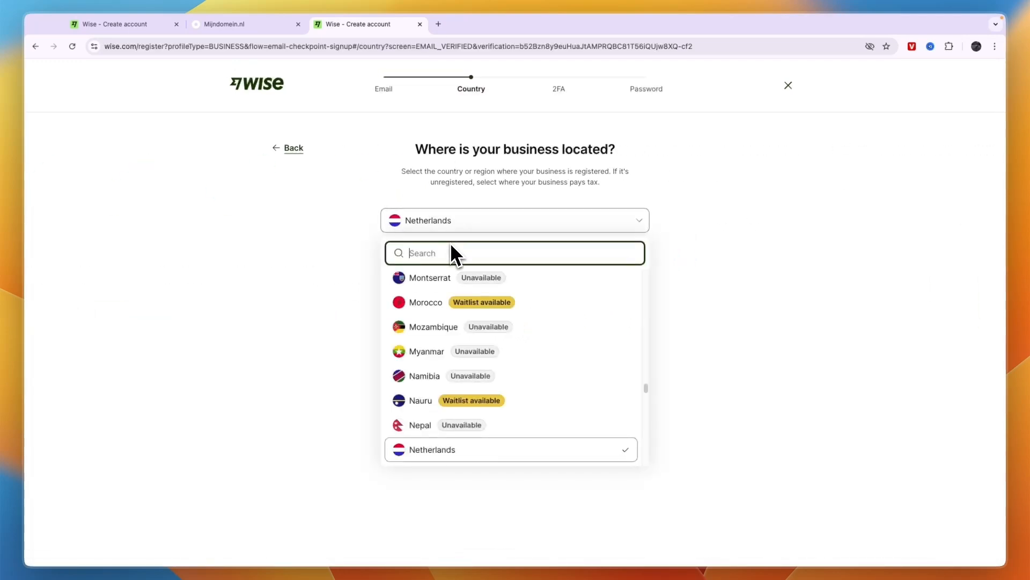
pyautogui.write('unit')
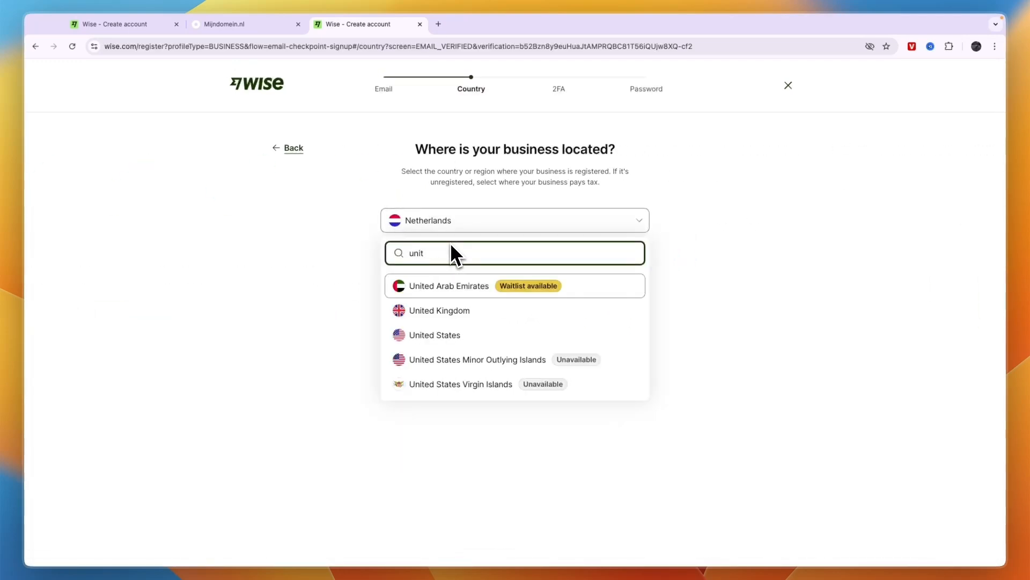
pyautogui.click(490, 309)
pyautogui.click(515, 264)
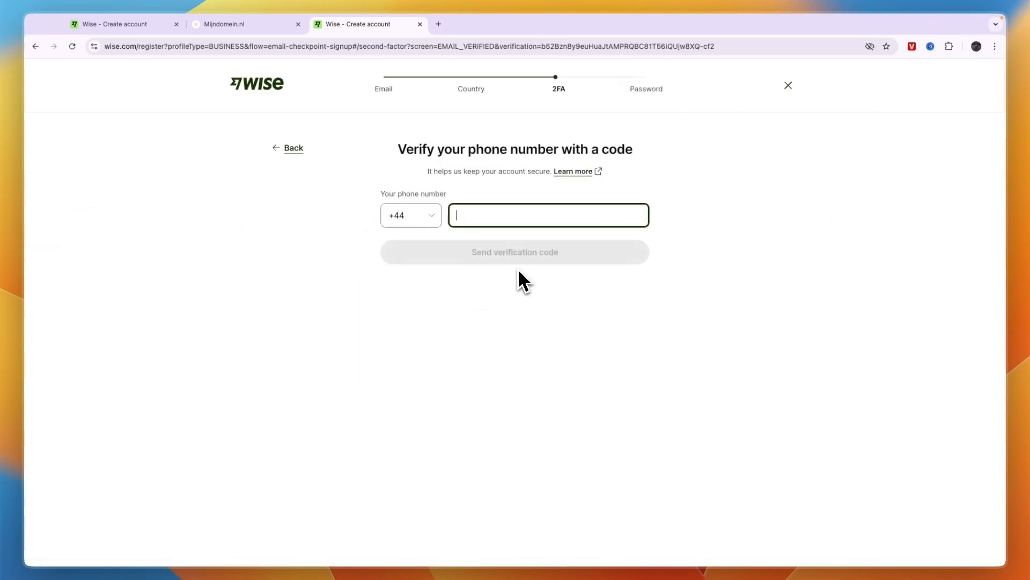
pyautogui.moveTo(383, 194); pyautogui.dragTo(473, 201)
pyautogui.click(473, 204)
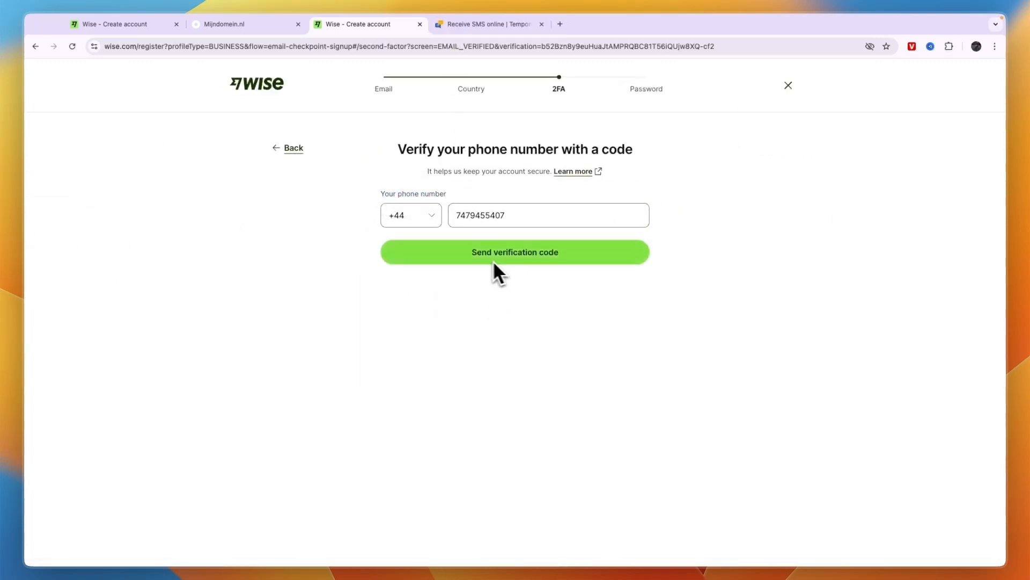
pyautogui.click(520, 256)
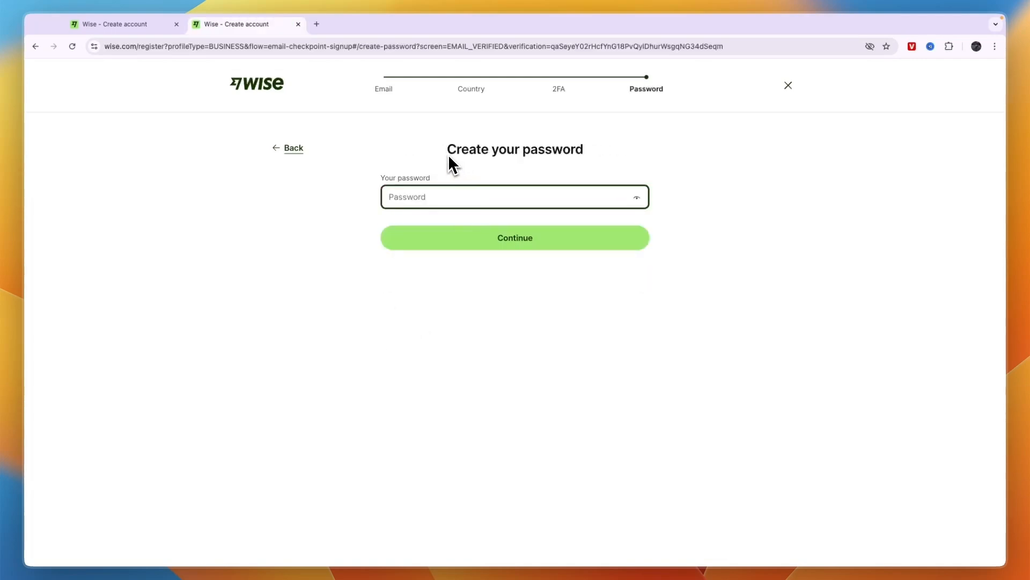
# Step: Create the password and register the business account
pyautogui.moveTo(449, 154); pyautogui.dragTo(585, 164)
pyautogui.click(497, 202)
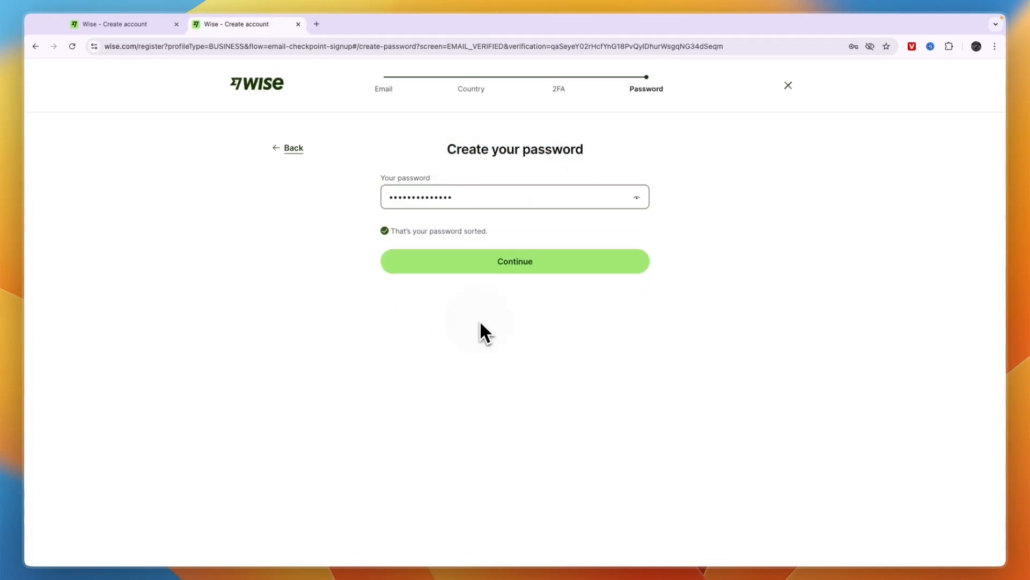
pyautogui.click(499, 259)
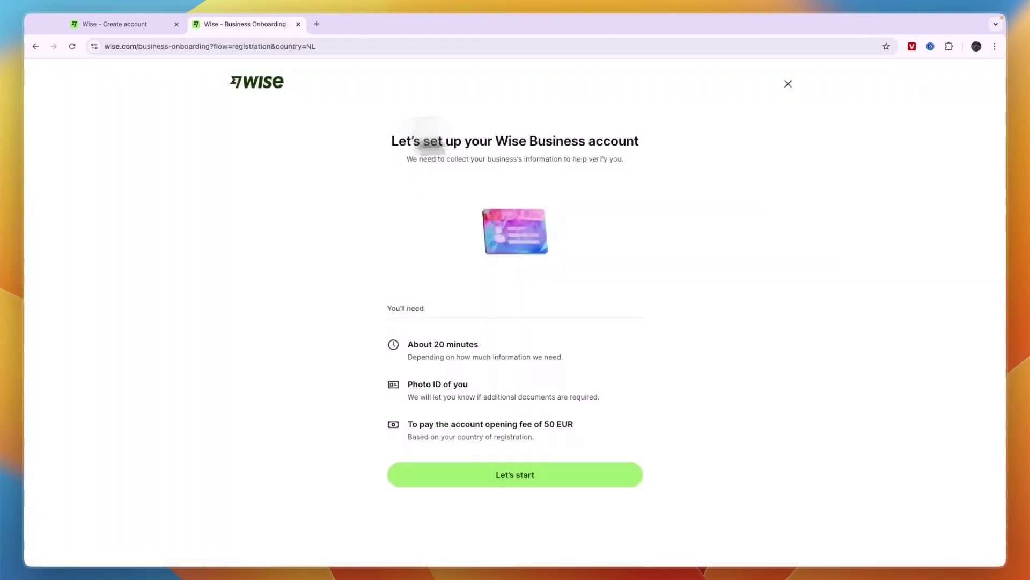
# Step: Review the time estimate, photo ID and opening fee requirements, then start onboarding
pyautogui.moveTo(423, 135); pyautogui.dragTo(621, 159)
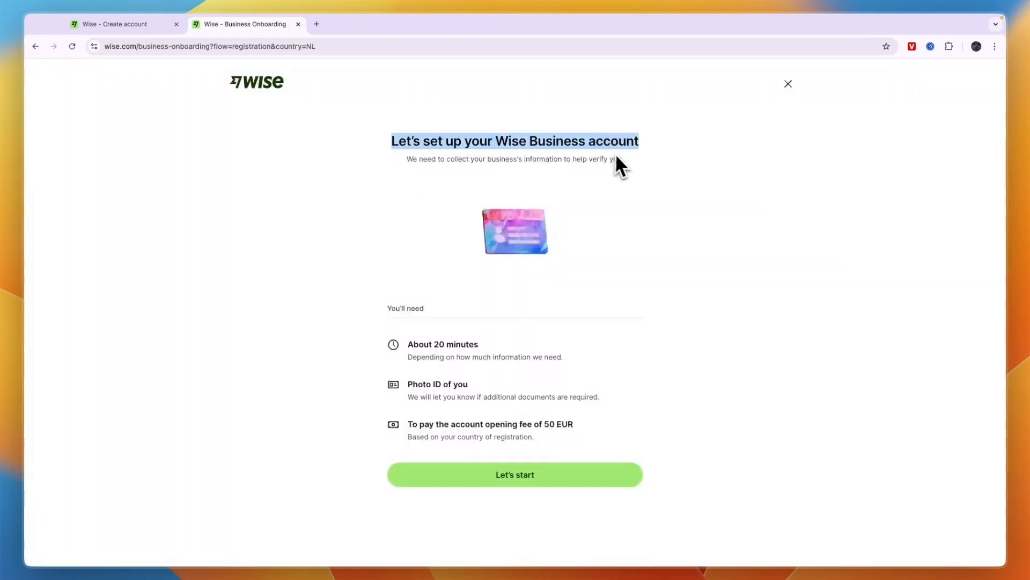
pyautogui.moveTo(416, 347)
pyautogui.mouseDown()
pyautogui.moveTo(431, 365)
pyautogui.moveTo(552, 365)
pyautogui.mouseUp()
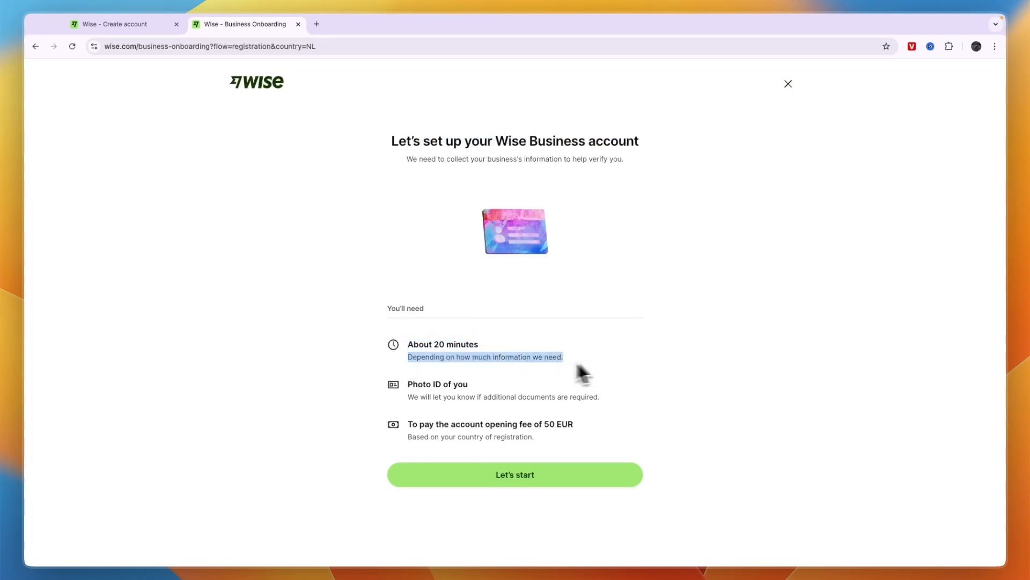
pyautogui.click(560, 372)
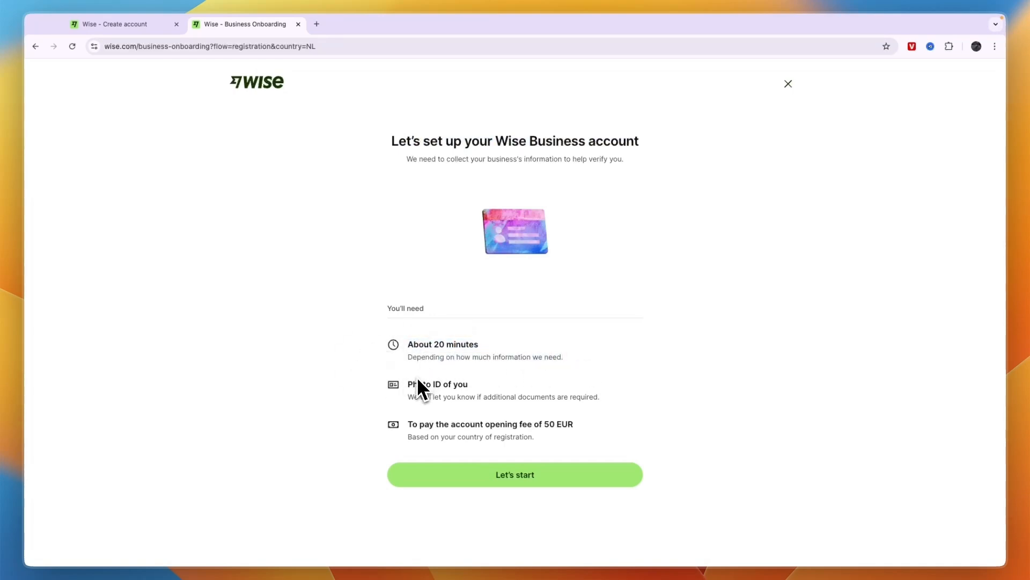
pyautogui.moveTo(411, 384); pyautogui.dragTo(477, 390)
pyautogui.moveTo(409, 425); pyautogui.dragTo(467, 427)
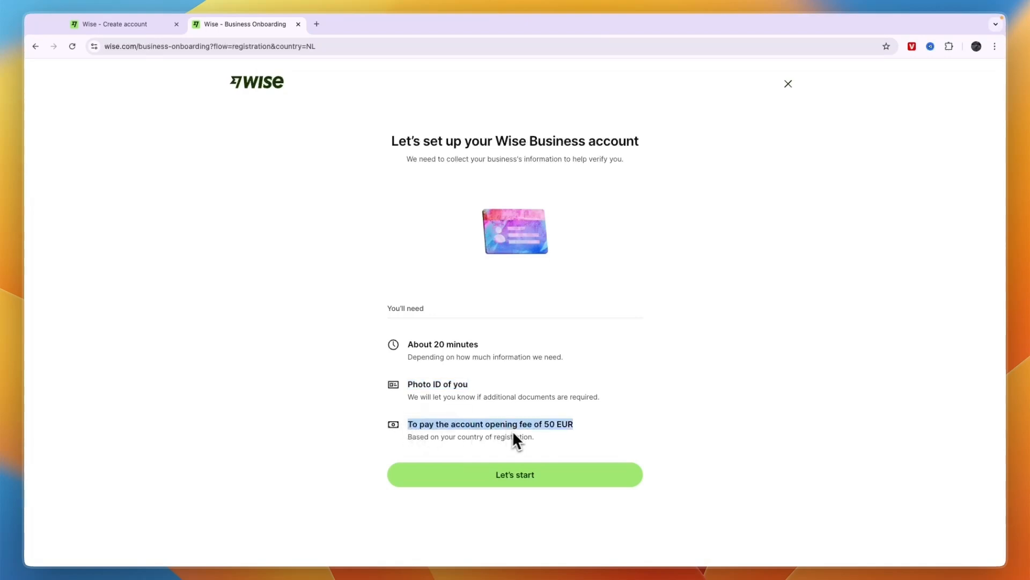
pyautogui.click(521, 483)
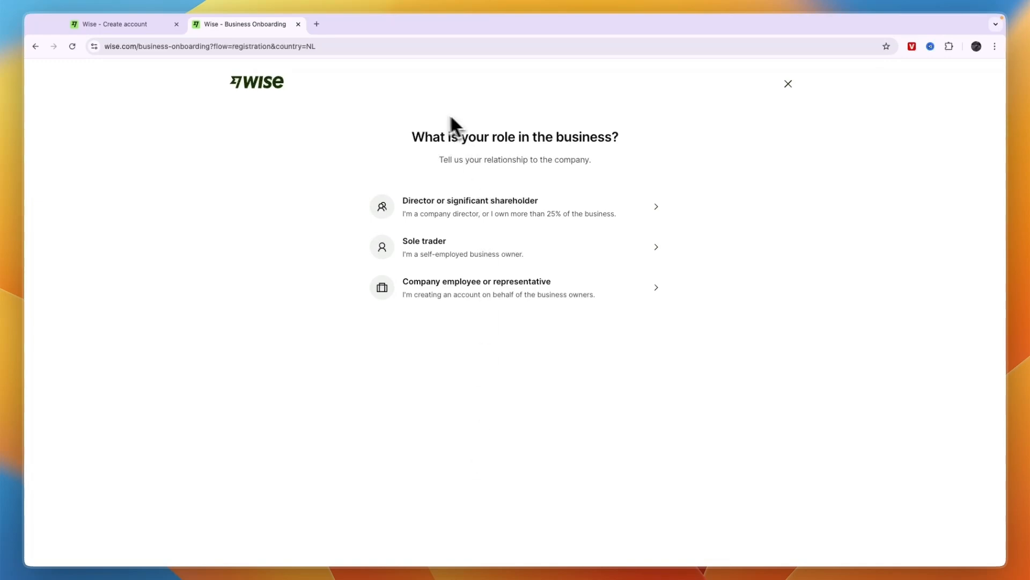
# Step: Choose your role in the business and move to entering the business name
pyautogui.click(466, 235)
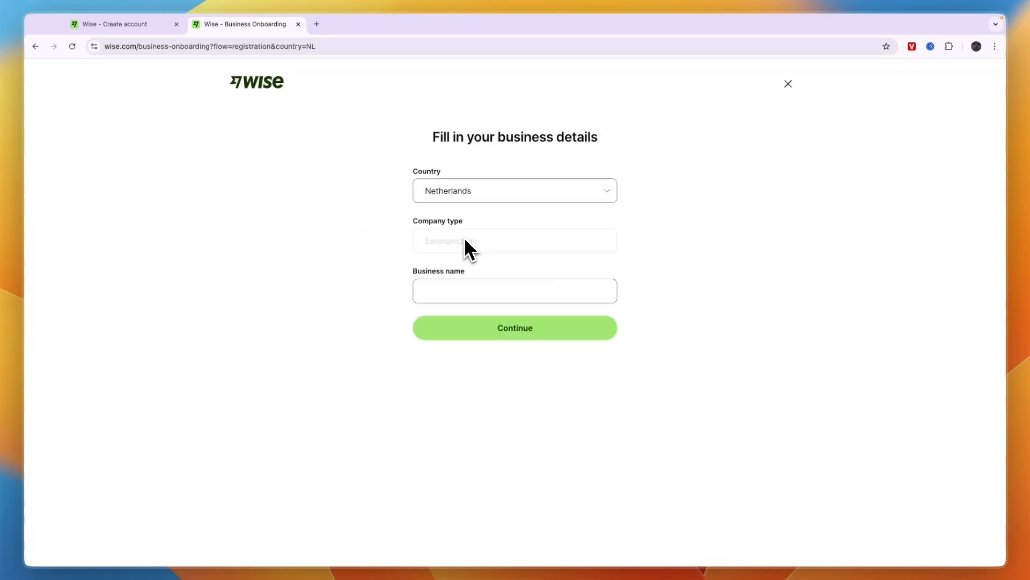
pyautogui.moveTo(435, 162); pyautogui.dragTo(591, 161)
pyautogui.click(584, 165)
pyautogui.click(444, 242)
pyautogui.click(437, 294)
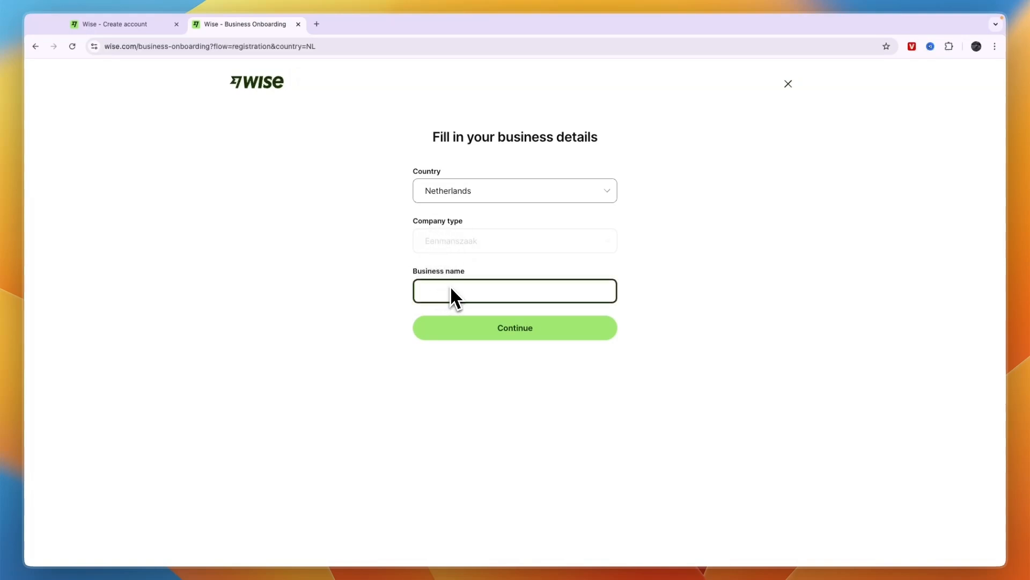
pyautogui.write('gd')
# Step: Submit the business details and pick Design, marketing or communication as the category
pyautogui.press('Return')
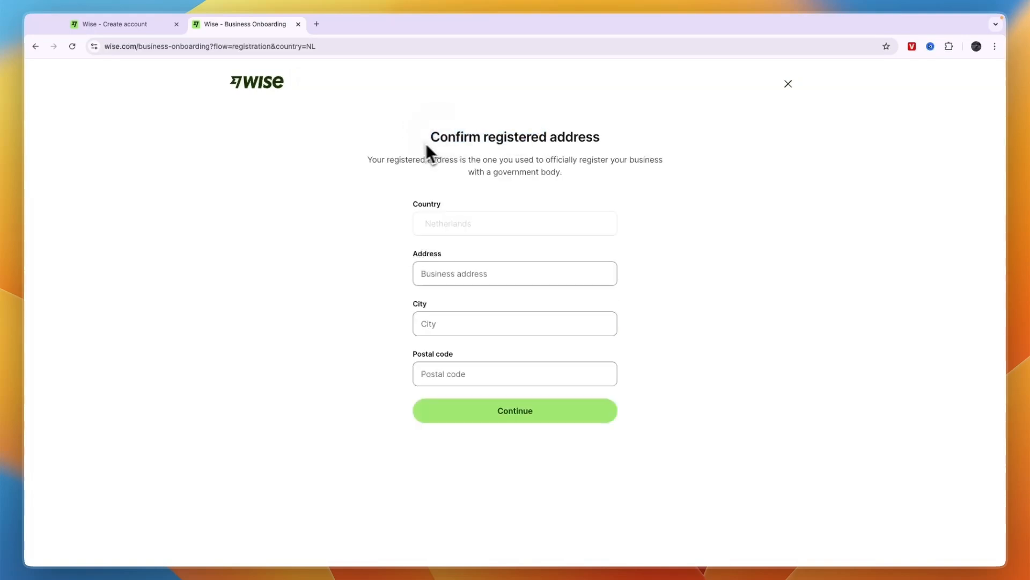
pyautogui.moveTo(426, 153); pyautogui.dragTo(638, 157)
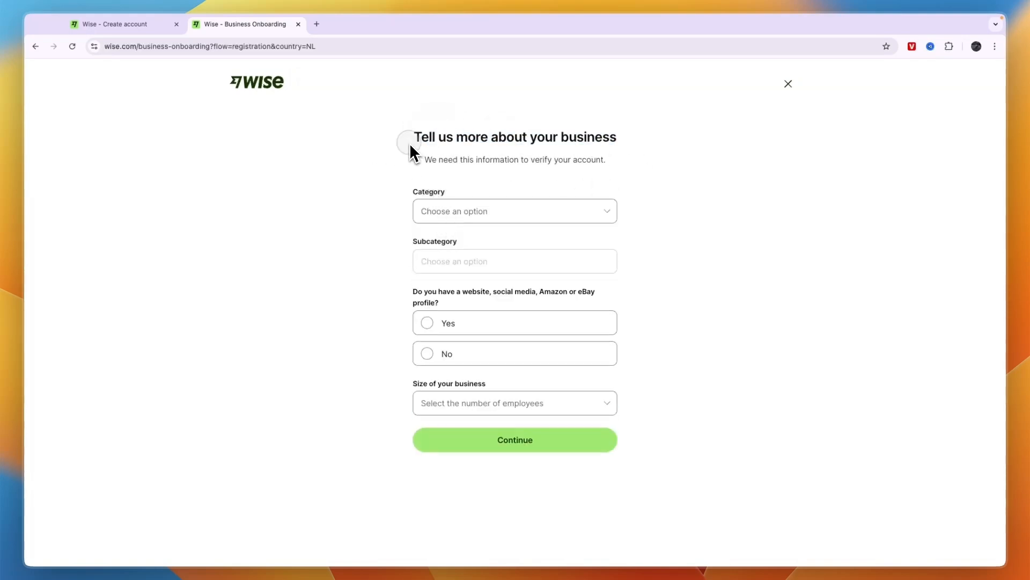
pyautogui.moveTo(411, 152); pyautogui.dragTo(632, 137)
pyautogui.click(502, 213)
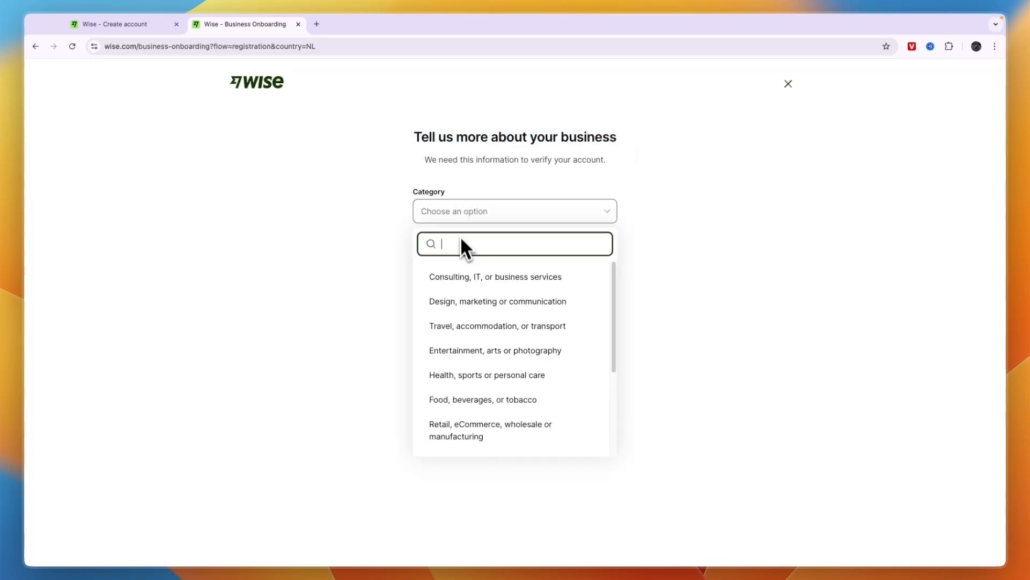
pyautogui.click(474, 305)
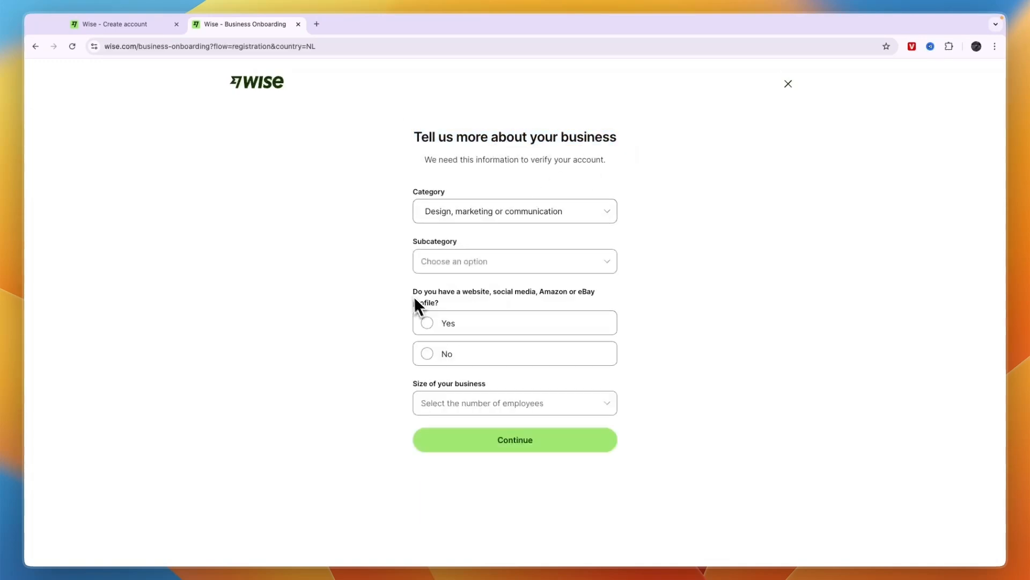
pyautogui.moveTo(411, 303); pyautogui.dragTo(493, 304)
# Step: Choose Design as subcategory, answer No to the website question and set the employee count
pyautogui.click(472, 263)
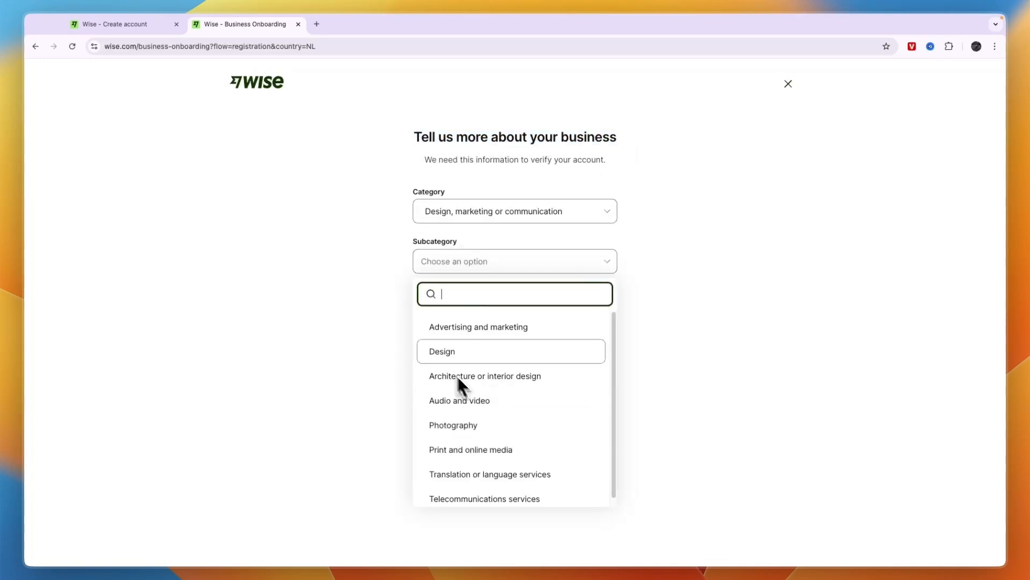
pyautogui.click(451, 352)
pyautogui.click(441, 355)
pyautogui.click(438, 405)
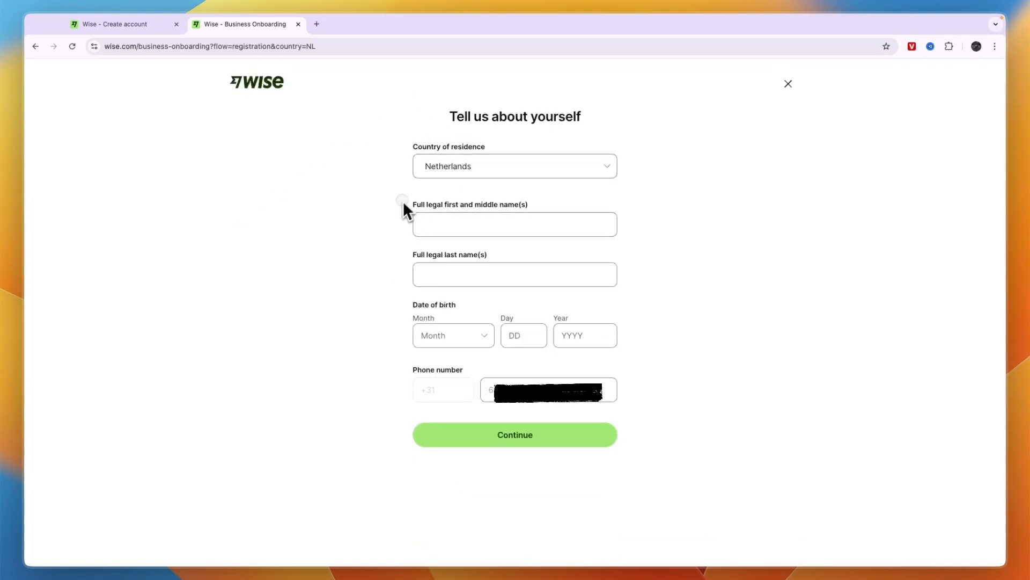
pyautogui.moveTo(420, 208); pyautogui.dragTo(496, 206)
pyautogui.moveTo(402, 269); pyautogui.dragTo(484, 280)
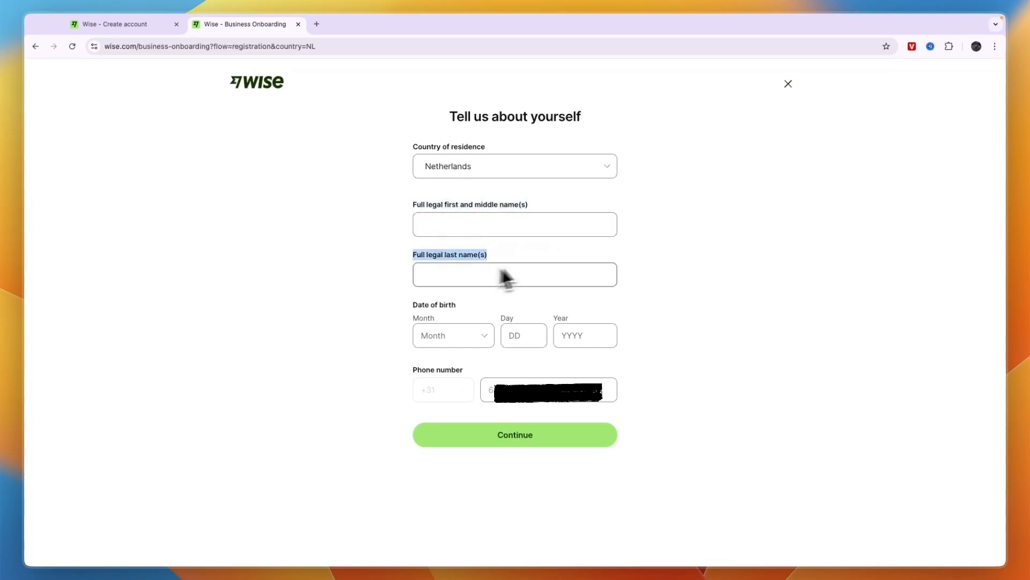
pyautogui.moveTo(416, 309); pyautogui.dragTo(488, 349)
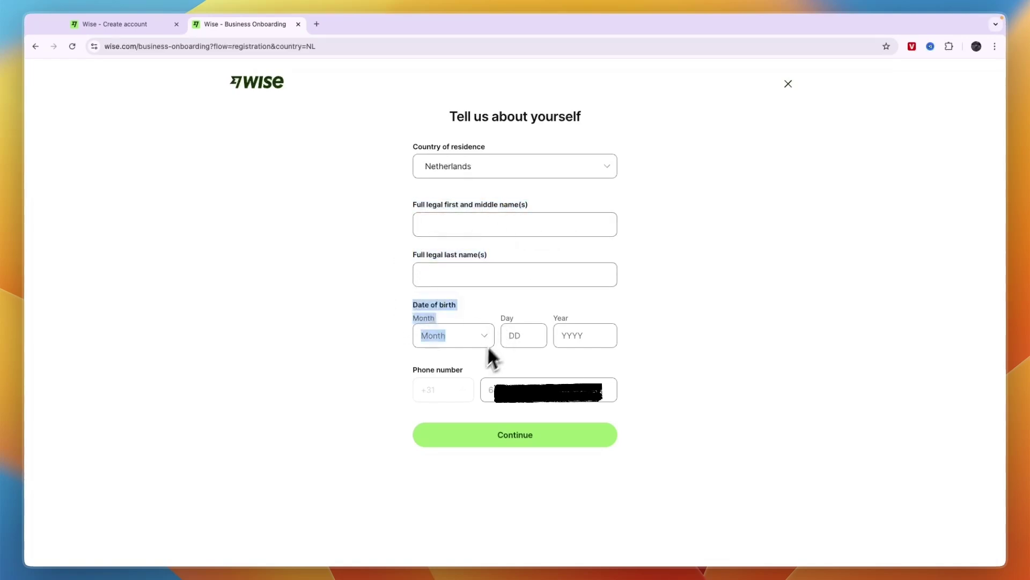
pyautogui.click(393, 358)
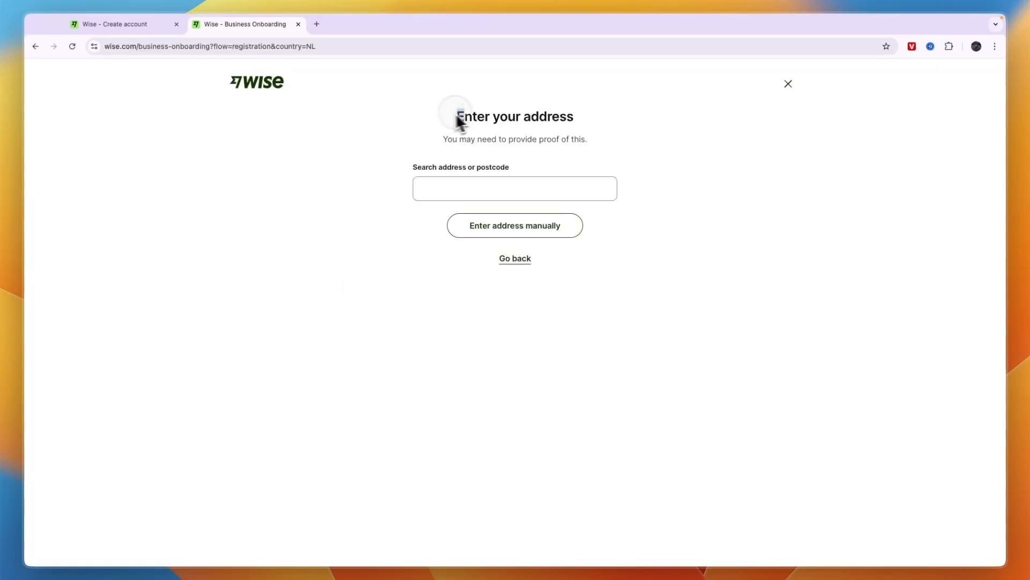
pyautogui.moveTo(474, 117); pyautogui.dragTo(586, 120)
pyautogui.moveTo(444, 142); pyautogui.dragTo(486, 154)
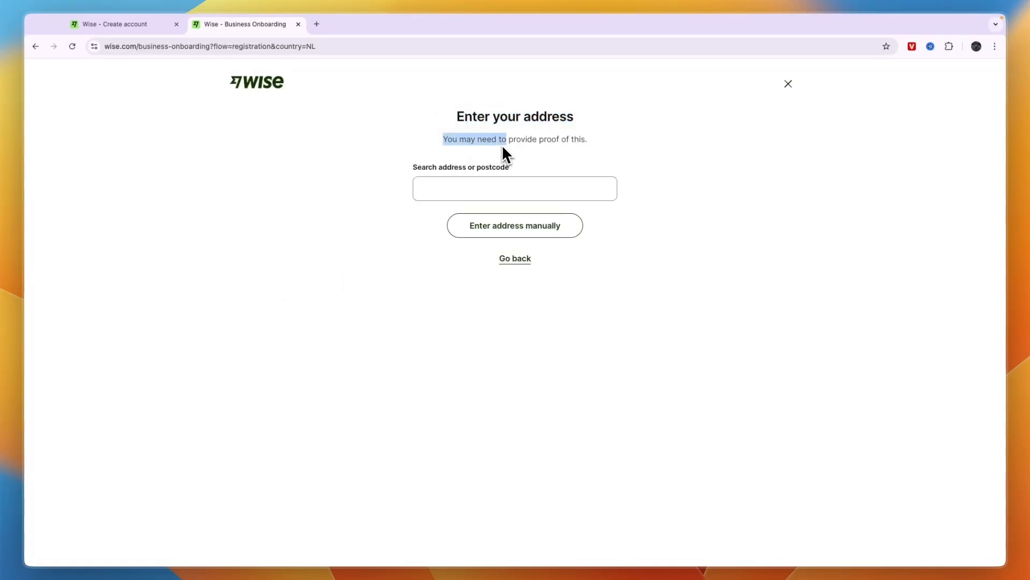
pyautogui.click(475, 191)
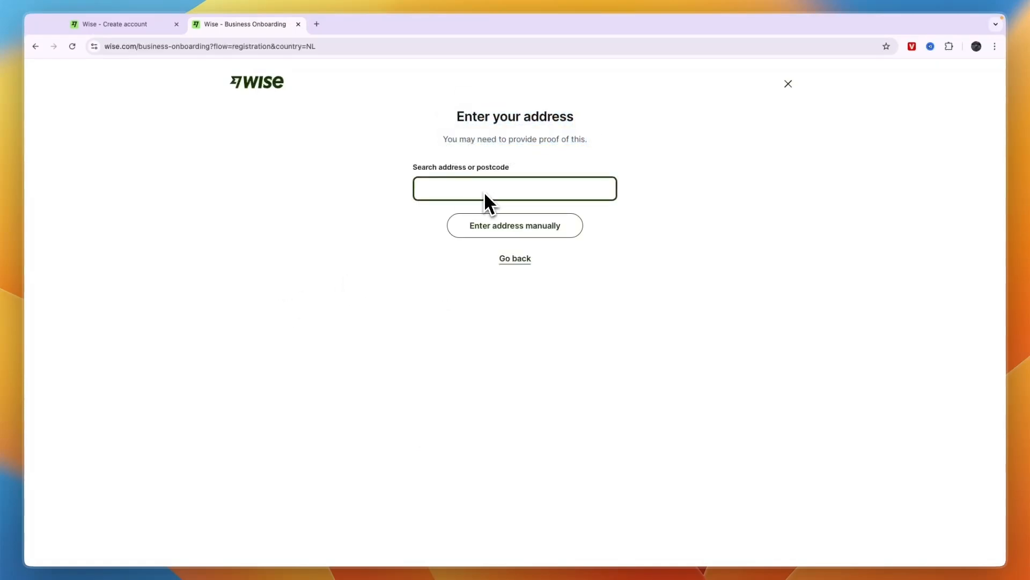
pyautogui.write('nl')
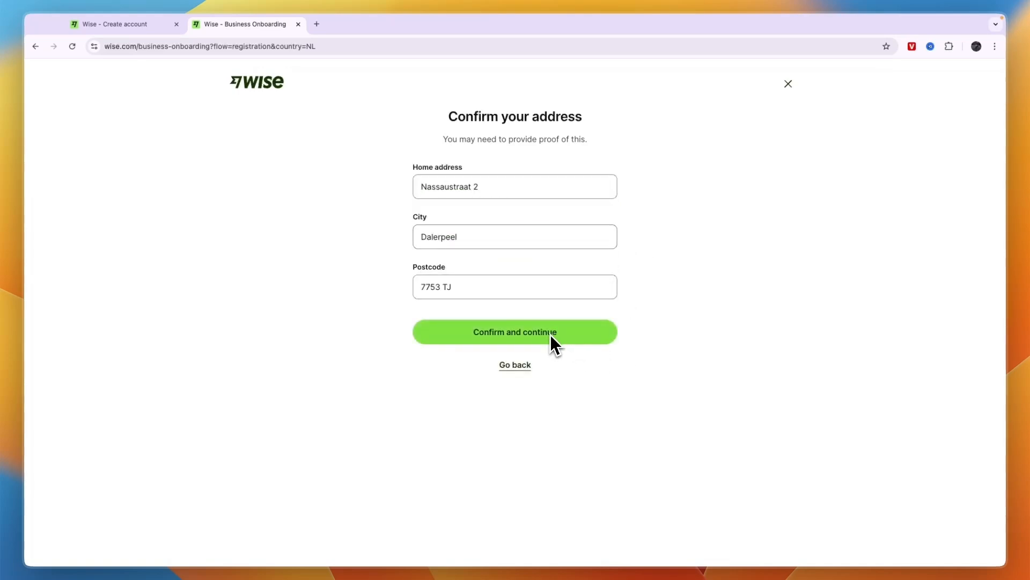
pyautogui.click(550, 334)
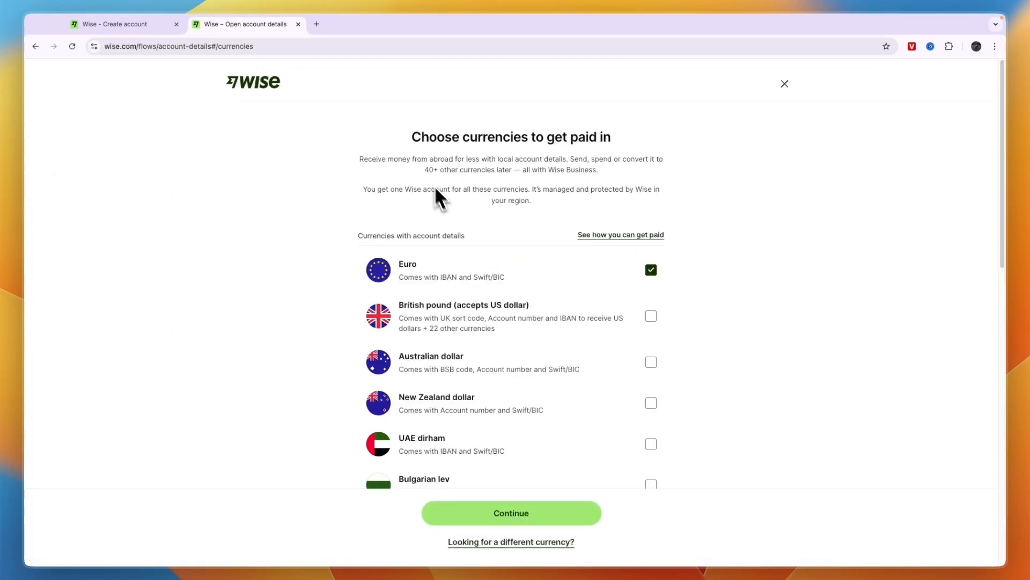
# Step: Add British pound alongside Euro, continue, and start answering the purpose for using Wise
pyautogui.moveTo(399, 144); pyautogui.dragTo(563, 148)
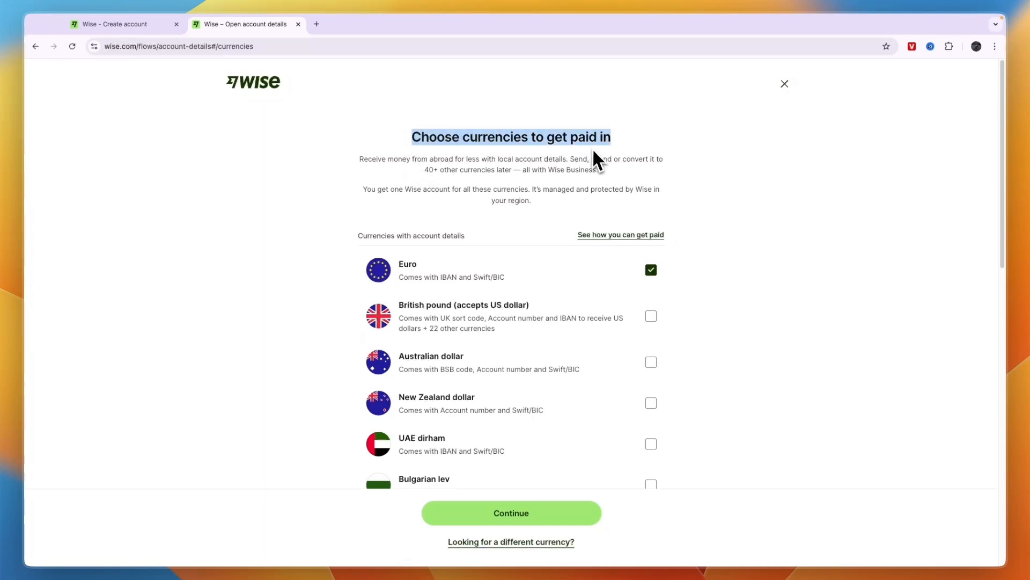
pyautogui.click(651, 316)
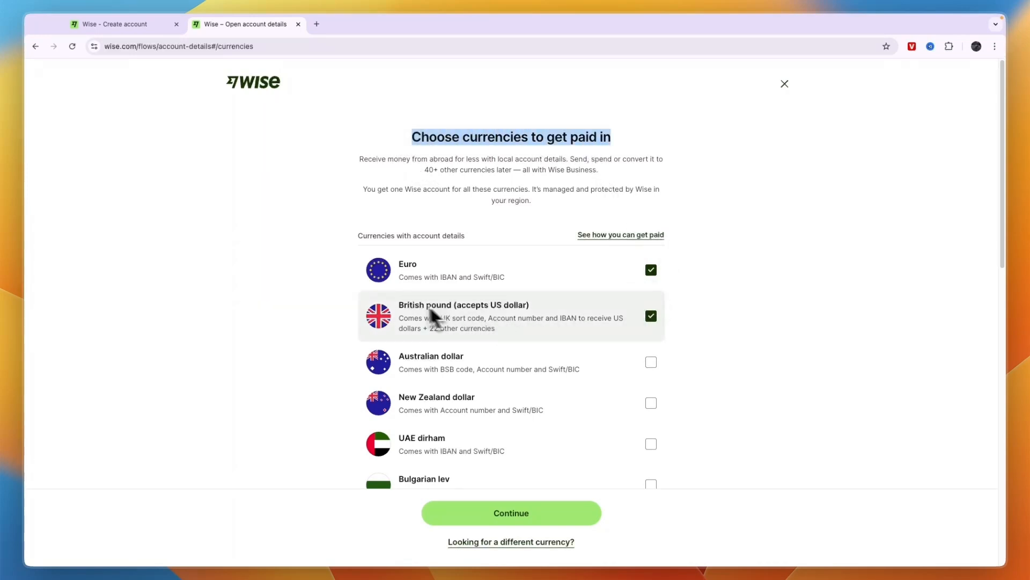
pyautogui.scroll(-1, 411, 314)
pyautogui.scroll(-1, 412, 314)
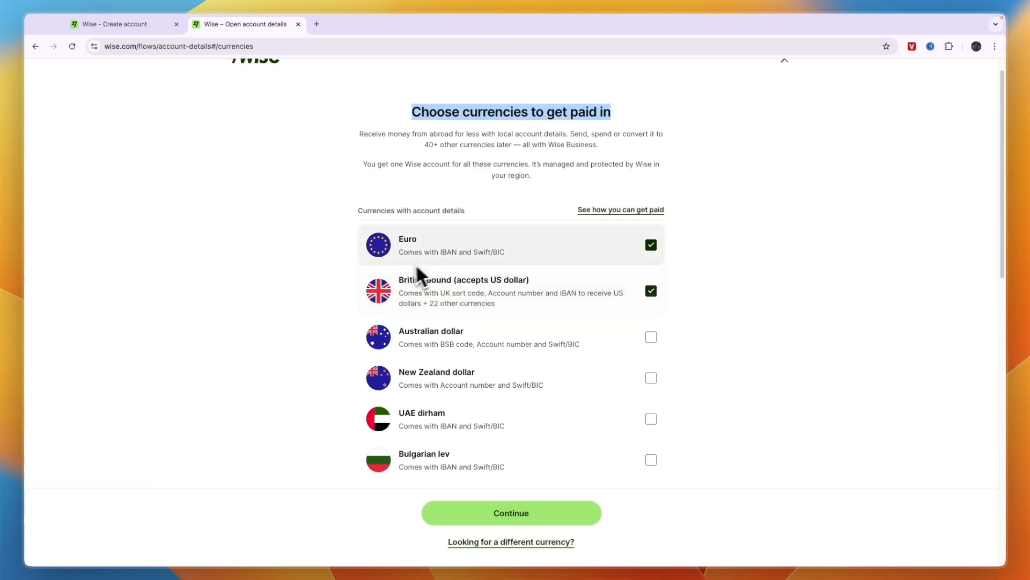
pyautogui.scroll(-3, 532, 322)
pyautogui.scroll(-5, 518, 354)
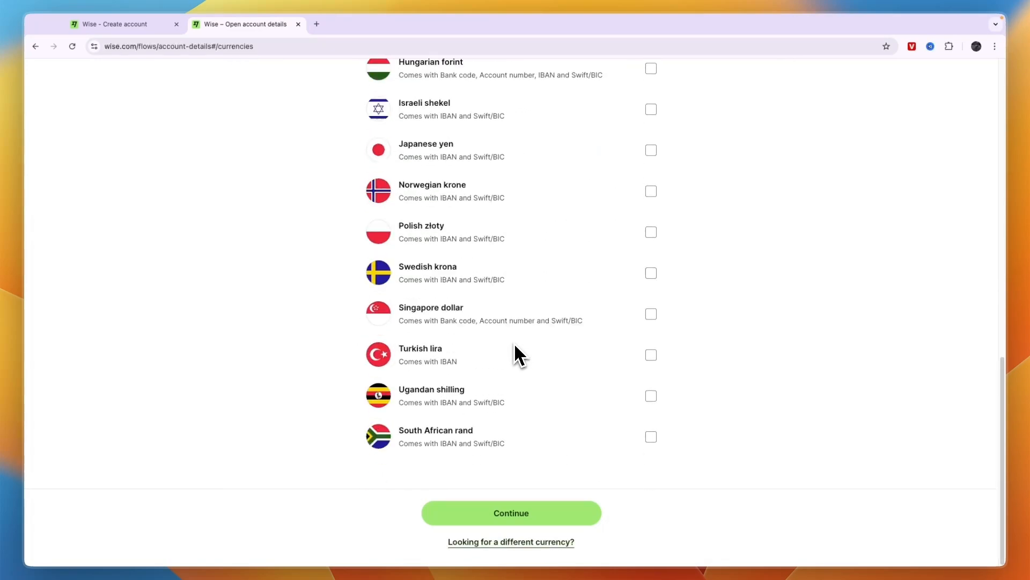
pyautogui.scroll(5, 515, 363)
pyautogui.scroll(3, 511, 387)
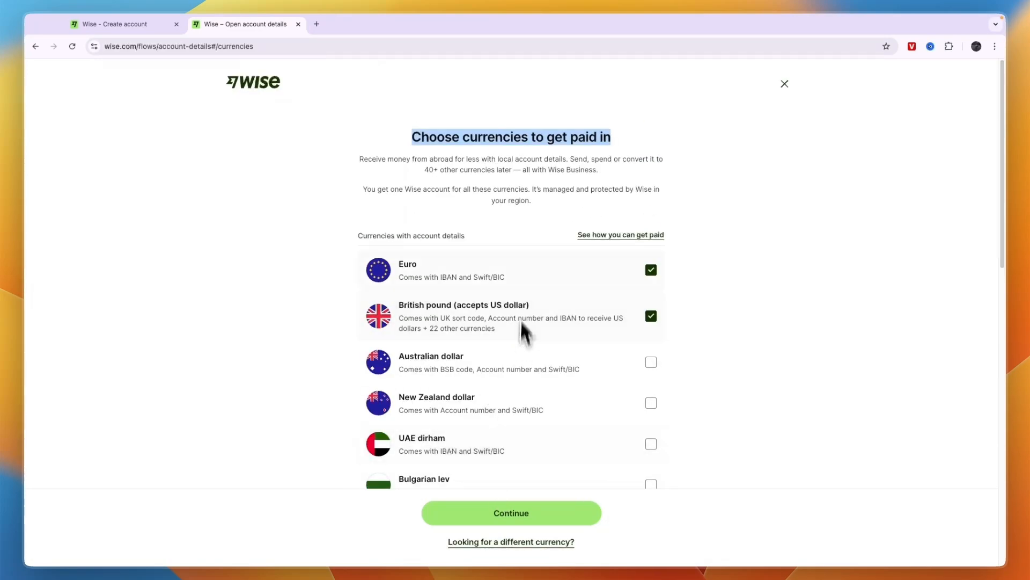
pyautogui.click(511, 514)
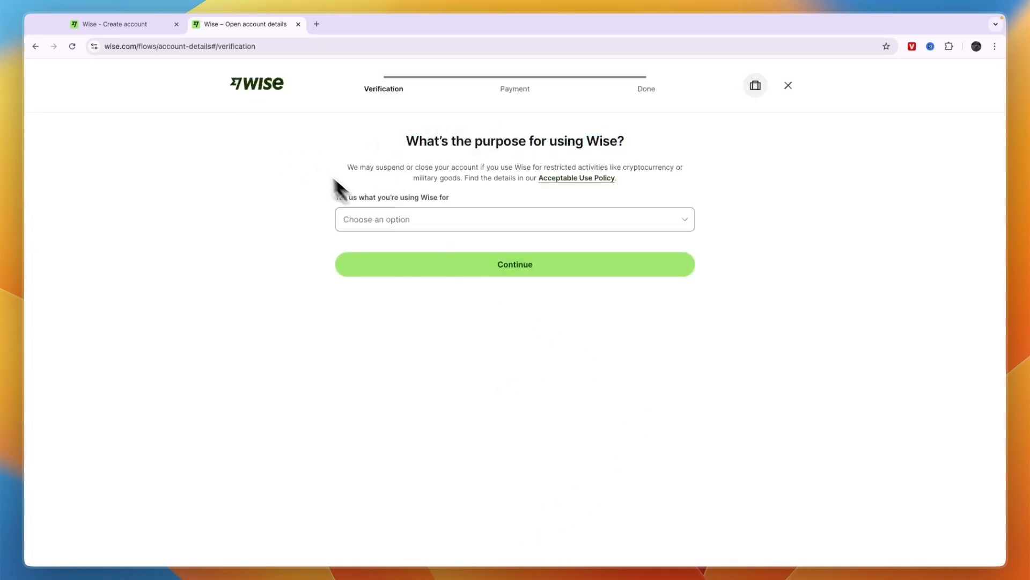
pyautogui.click(384, 228)
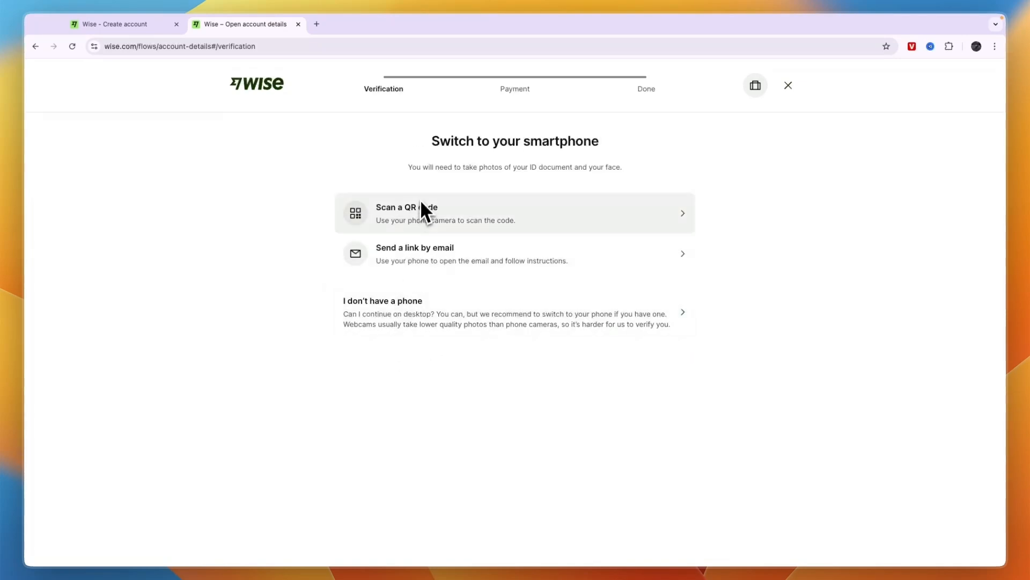
# Step: Pick a purpose and look at the QR code option for phone verification
pyautogui.moveTo(424, 151); pyautogui.dragTo(716, 148)
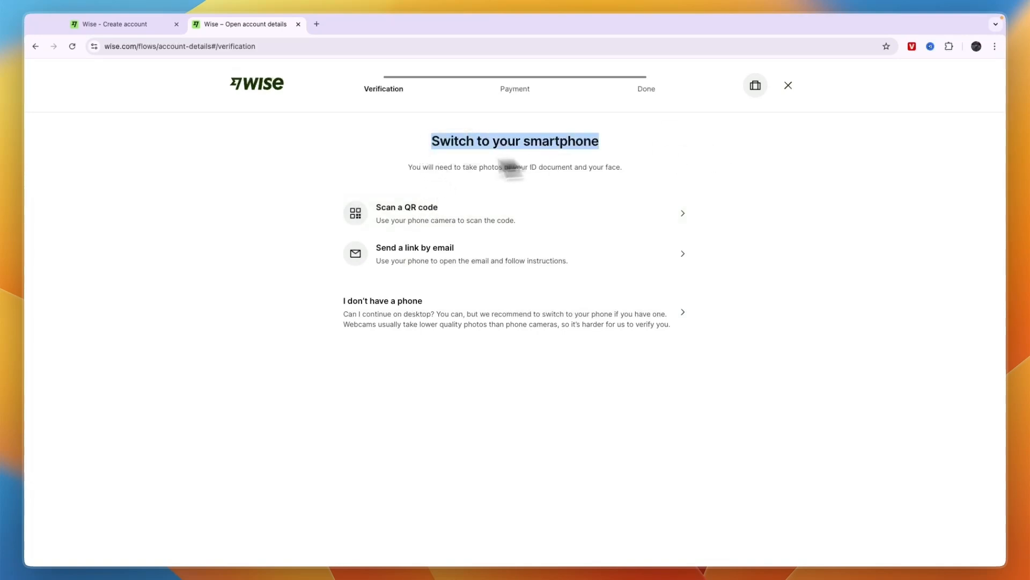
pyautogui.click(401, 165)
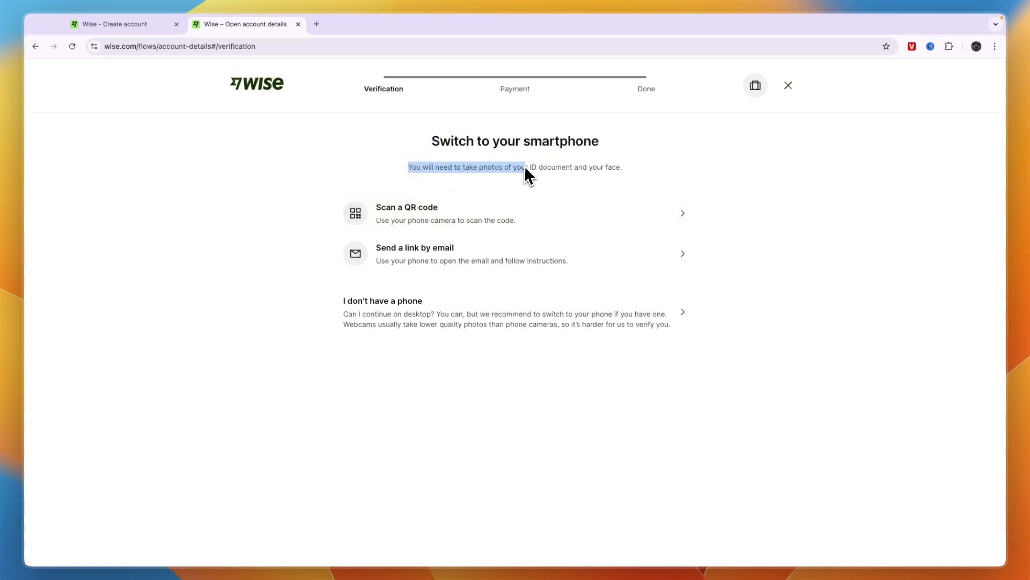
pyautogui.moveTo(527, 168); pyautogui.dragTo(644, 166)
pyautogui.click(645, 167)
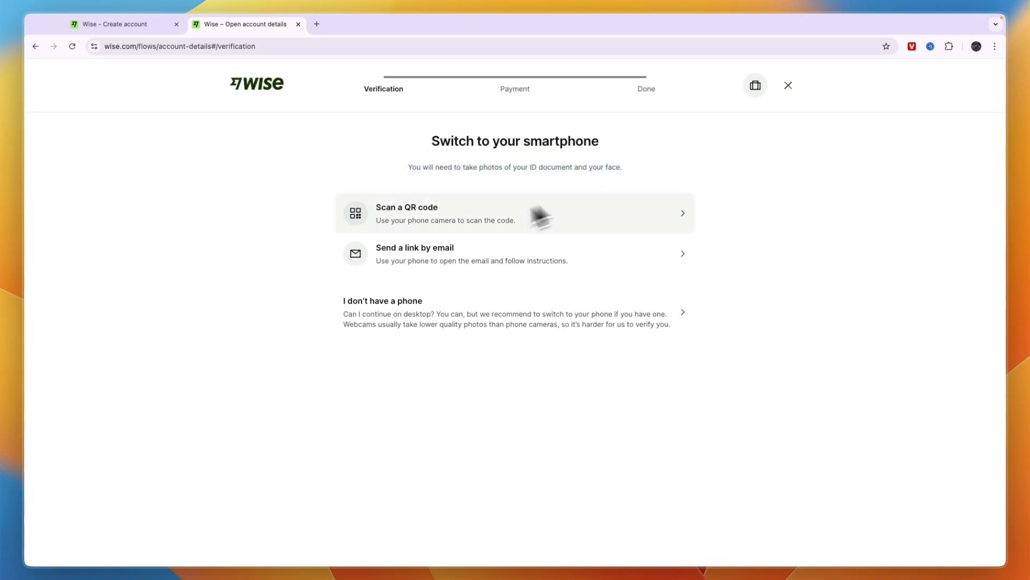
pyautogui.click(426, 217)
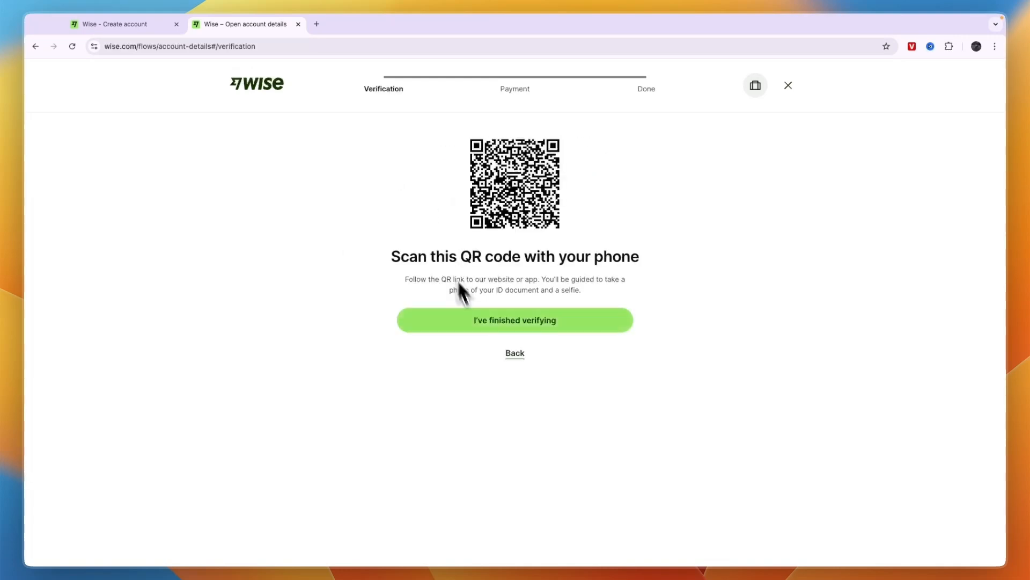
pyautogui.click(508, 351)
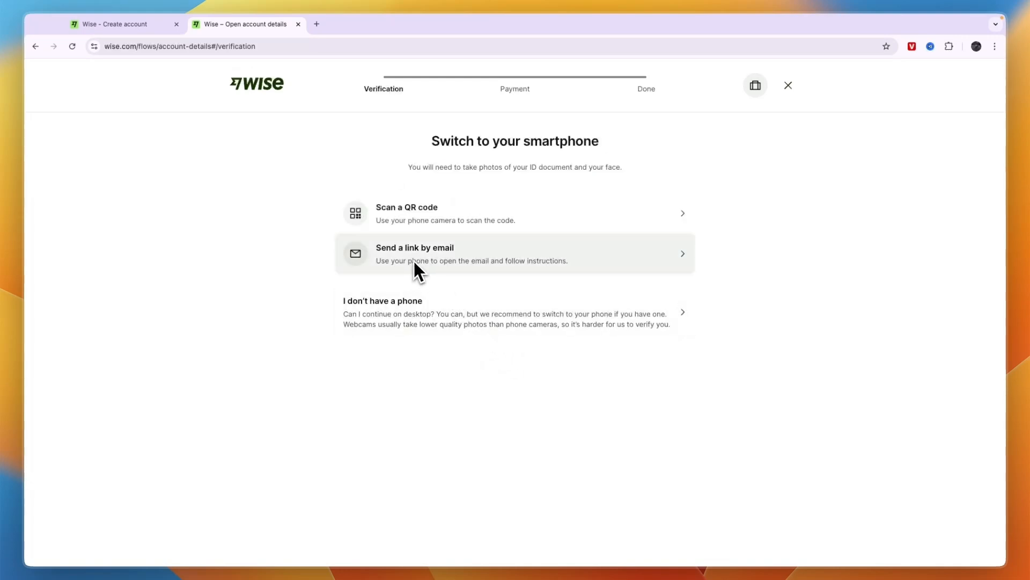
# Step: Look at sending the verification link by email, go back and leave the verification flow
pyautogui.click(417, 262)
pyautogui.click(515, 398)
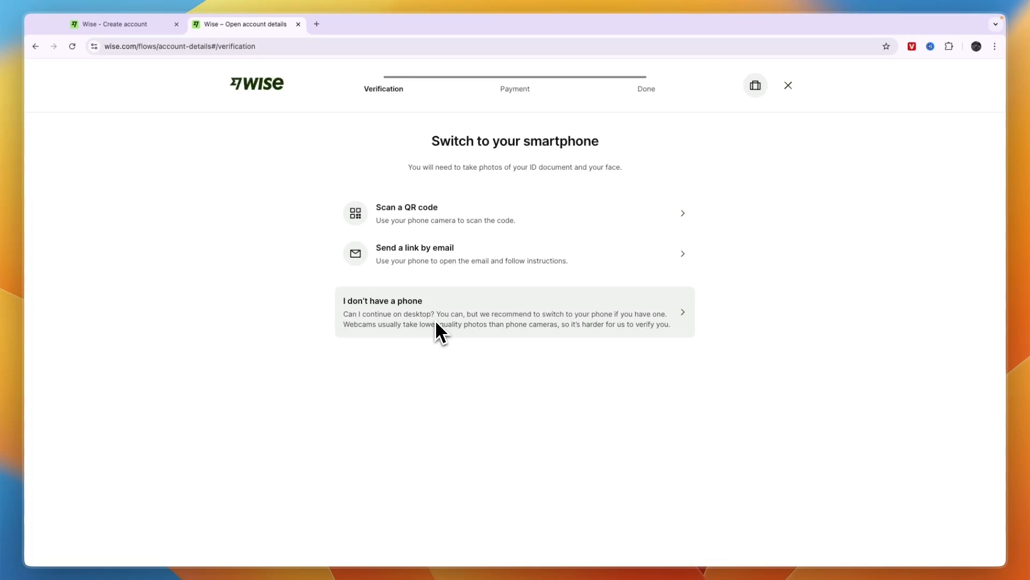
pyautogui.click(788, 85)
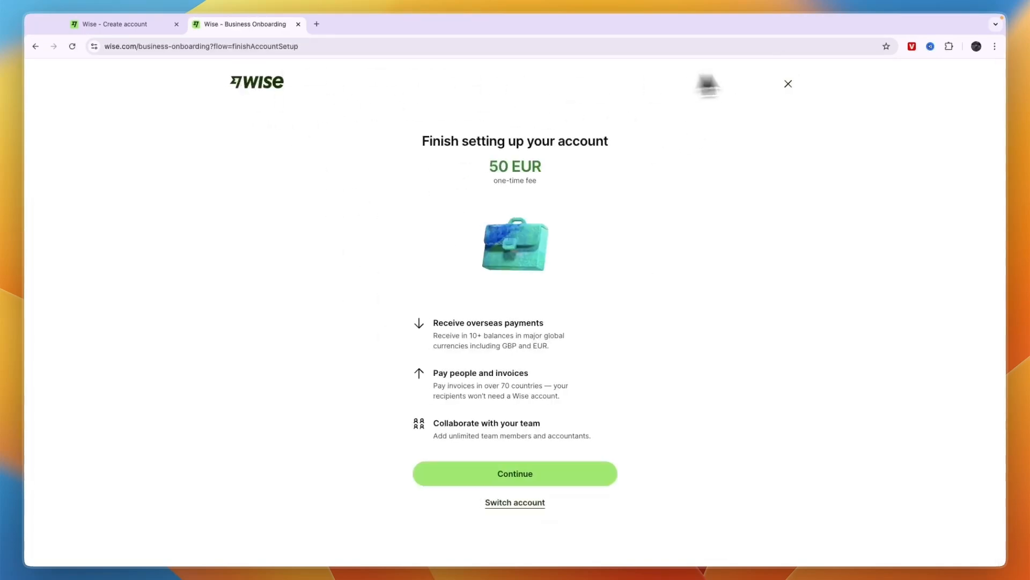
# Step: Switch account and load wise.com to reach the home dashboard
pyautogui.click(787, 84)
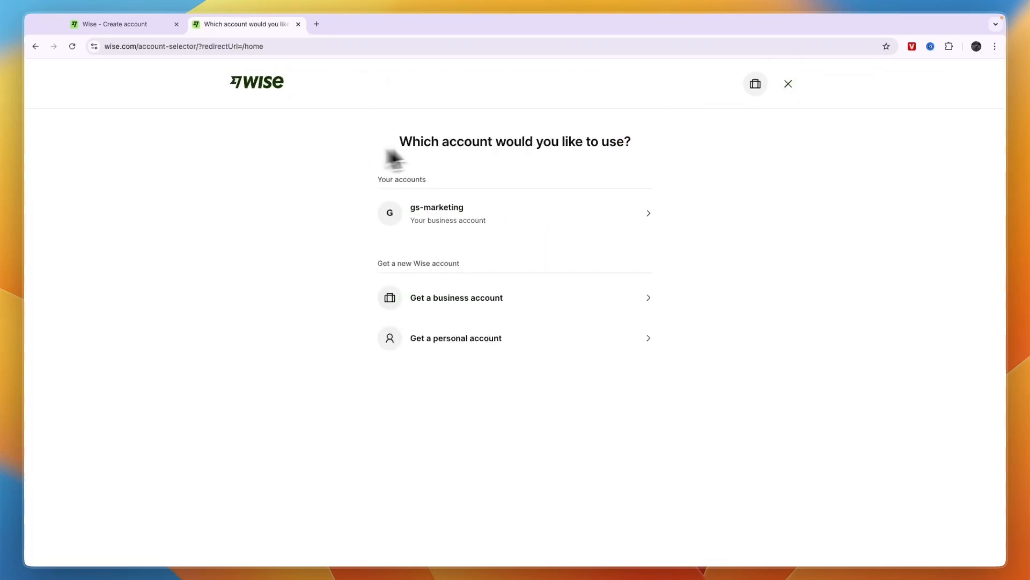
pyautogui.click(180, 47)
pyautogui.write('wise.com')
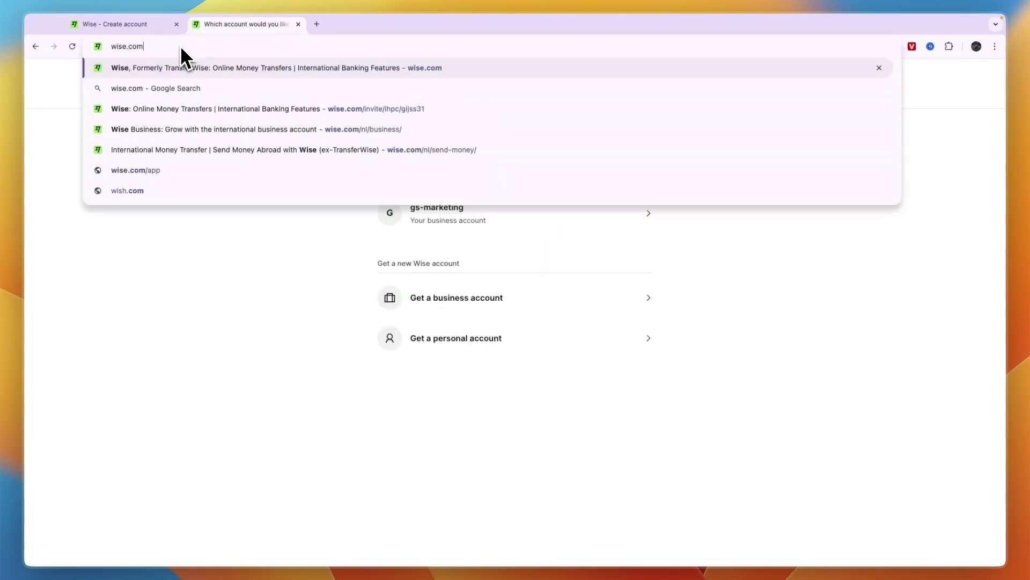
pyautogui.press('Return')
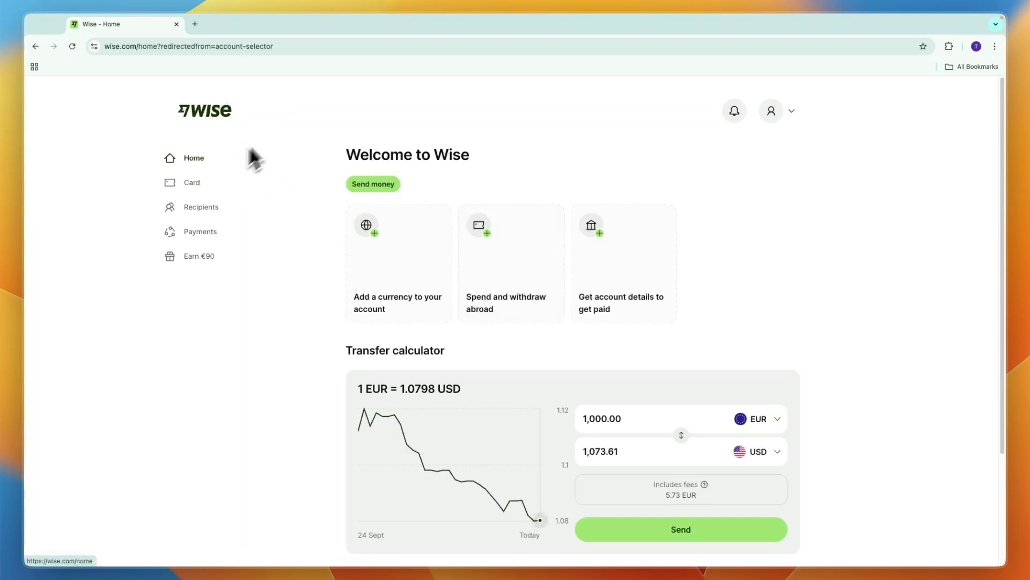
# Step: From the account menu choose Open a business account
pyautogui.click(775, 114)
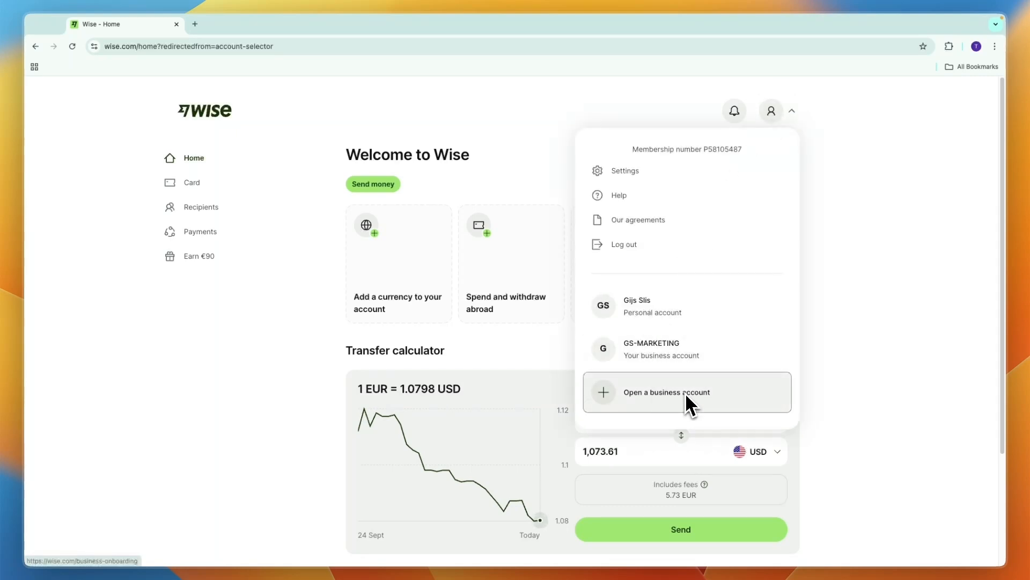
pyautogui.click(665, 386)
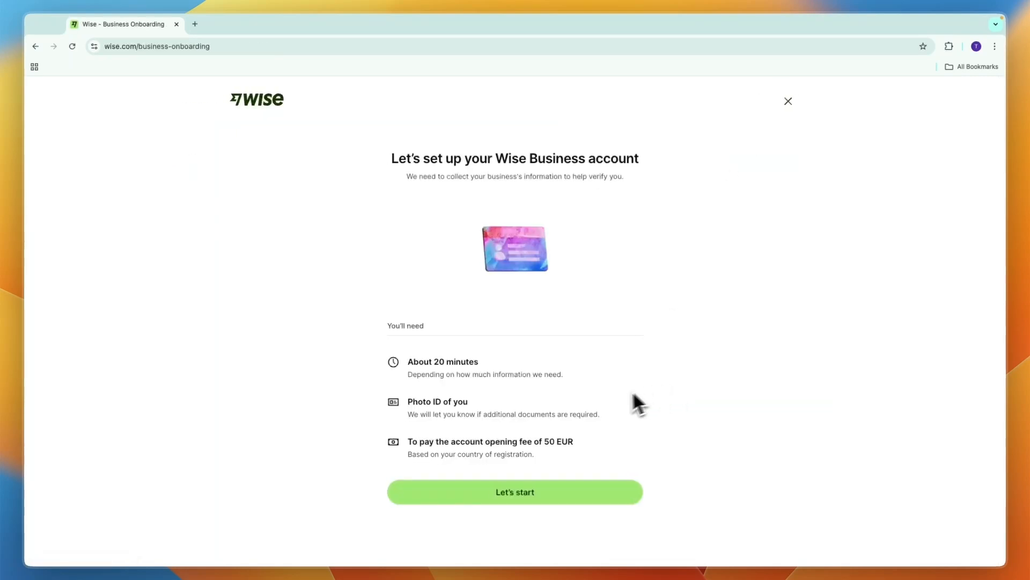